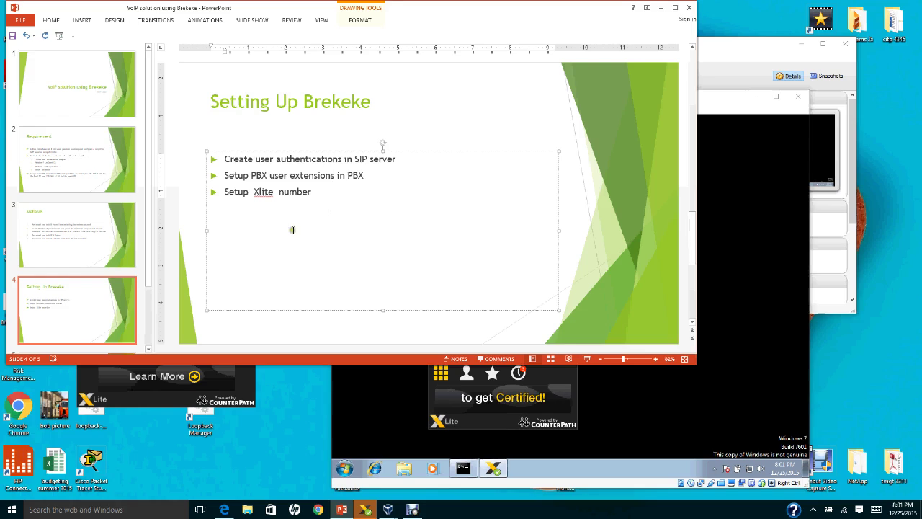
Step: Change the third bullet to "Setup Xlite numbers" and minimize PowerPoint
{"action": "left_click", "coordinate": [317, 193]}
{"action": "type", "text": "s"}
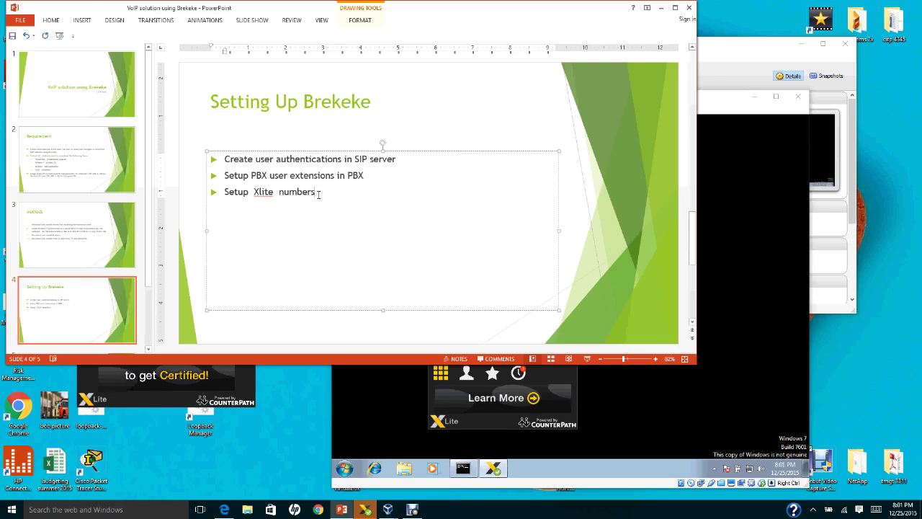
{"action": "left_click", "coordinate": [666, 9]}
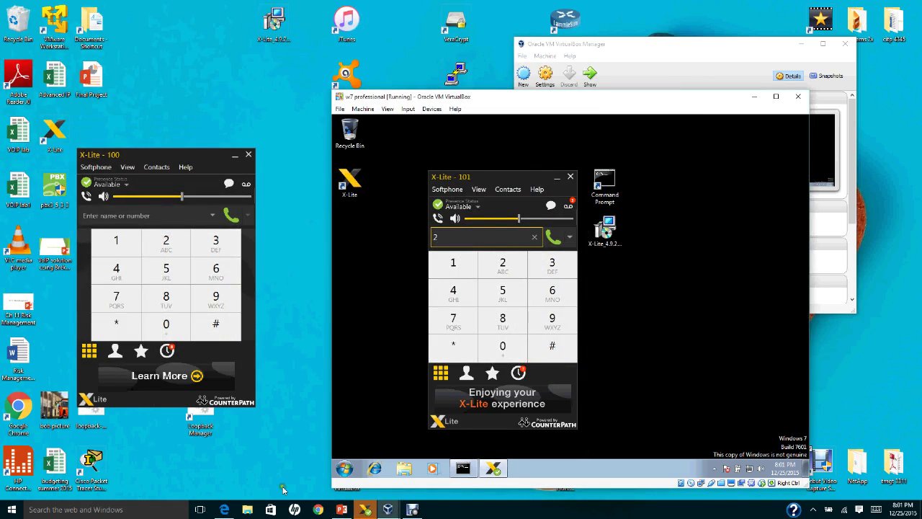
Step: Bring up the Brekeke PBX Users page listing extensions 100 and 101
{"action": "left_click", "coordinate": [224, 509]}
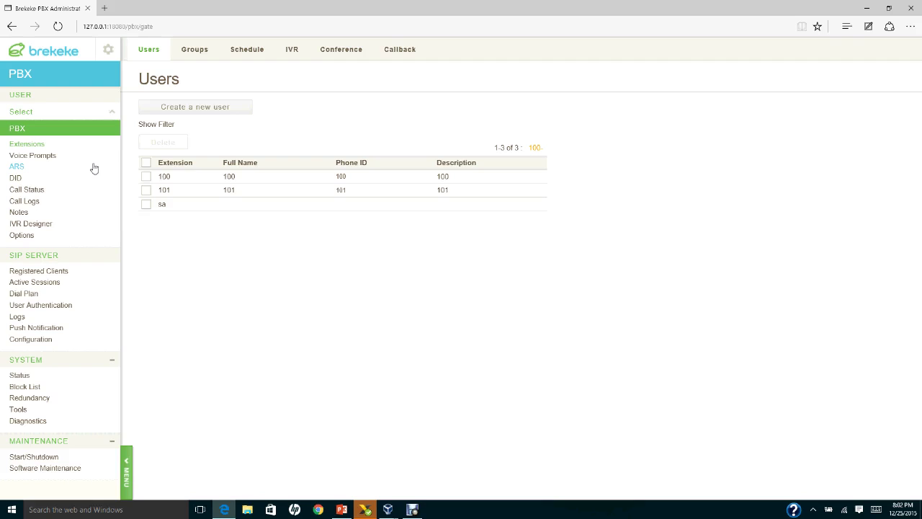
{"action": "left_click", "coordinate": [60, 255]}
{"action": "left_click", "coordinate": [48, 256]}
{"action": "left_click", "coordinate": [44, 306]}
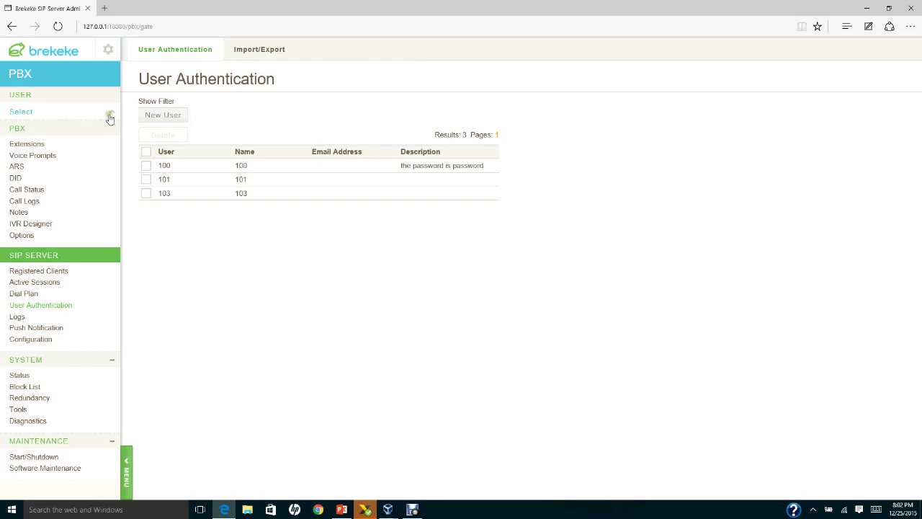
{"action": "left_click", "coordinate": [213, 215]}
{"action": "left_click", "coordinate": [177, 167]}
{"action": "left_click", "coordinate": [160, 202]}
{"action": "left_click", "coordinate": [32, 145]}
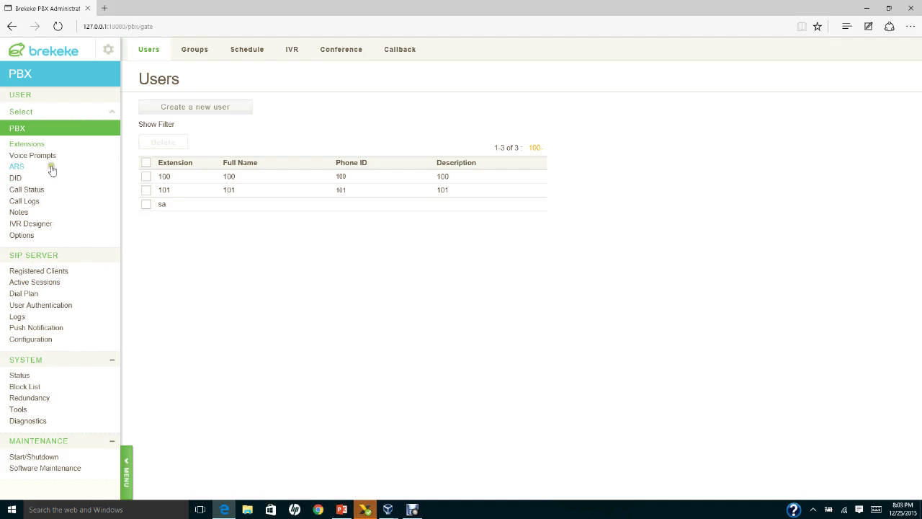
{"action": "left_click", "coordinate": [39, 144]}
Step: Open SIP Server User Authentication (users 100, 101, 103), then bring back the Setting Up Brekeke slide
{"action": "left_click", "coordinate": [40, 144]}
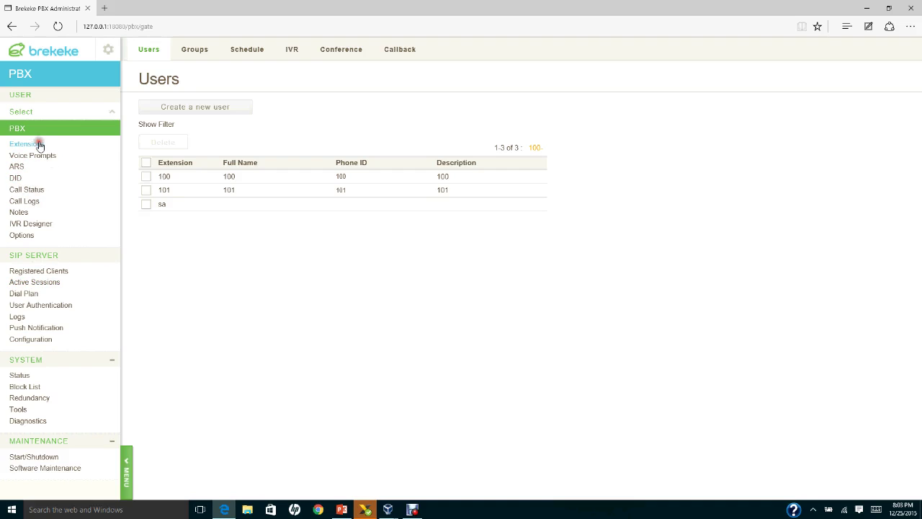
{"action": "left_click", "coordinate": [46, 306]}
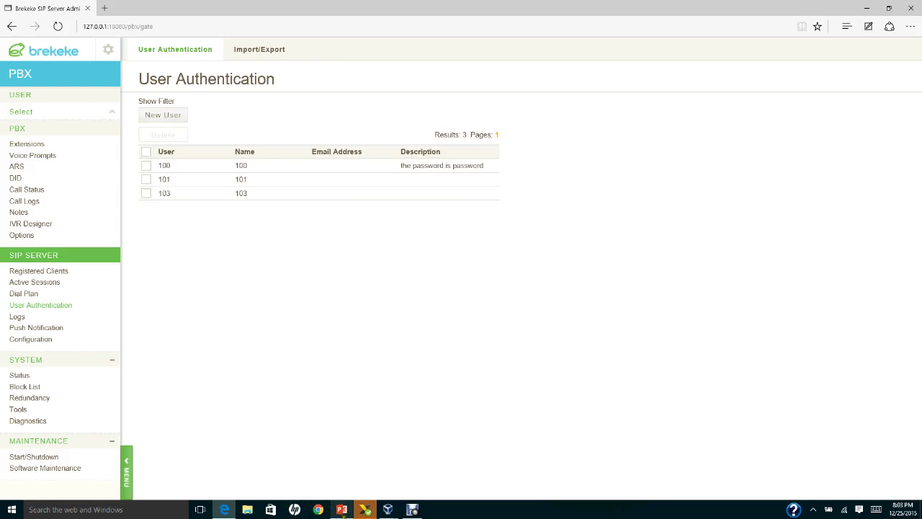
{"action": "left_click", "coordinate": [342, 510]}
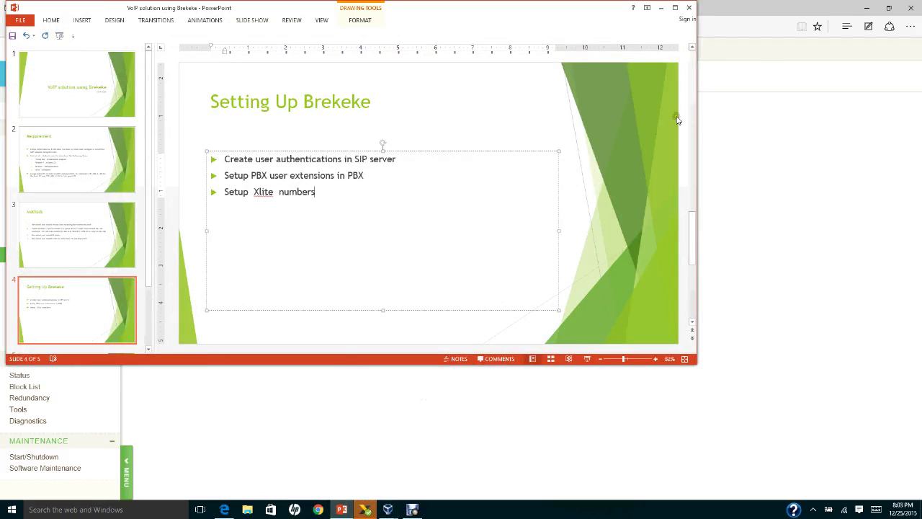
Step: Minimize the browser and PowerPoint and open X-Lite 100's SIP account settings (domain 192.168.1.103)
{"action": "left_click", "coordinate": [867, 8]}
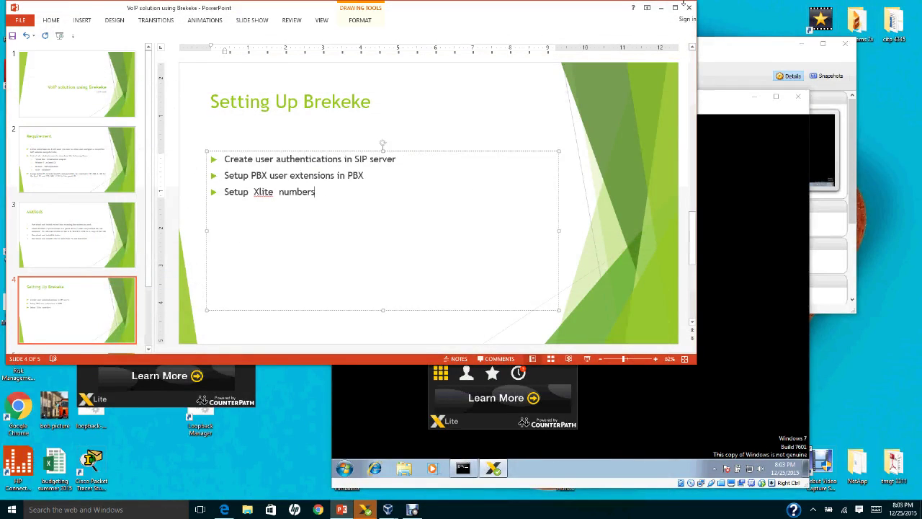
{"action": "left_click", "coordinate": [661, 7]}
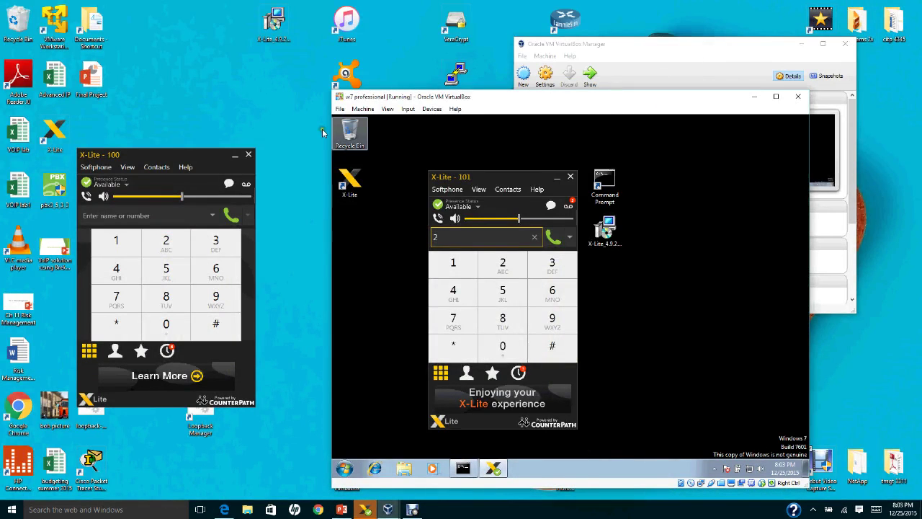
{"action": "left_click", "coordinate": [96, 170]}
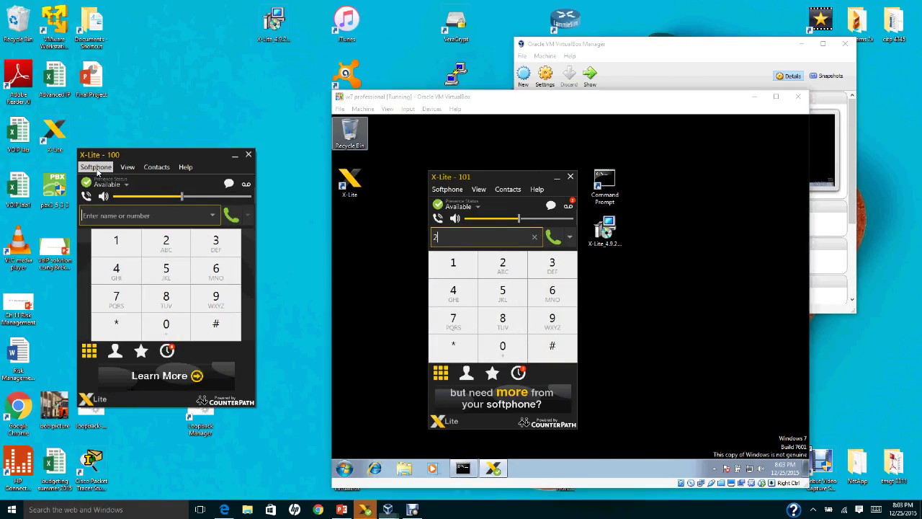
{"action": "left_click", "coordinate": [97, 170]}
{"action": "left_click", "coordinate": [95, 180]}
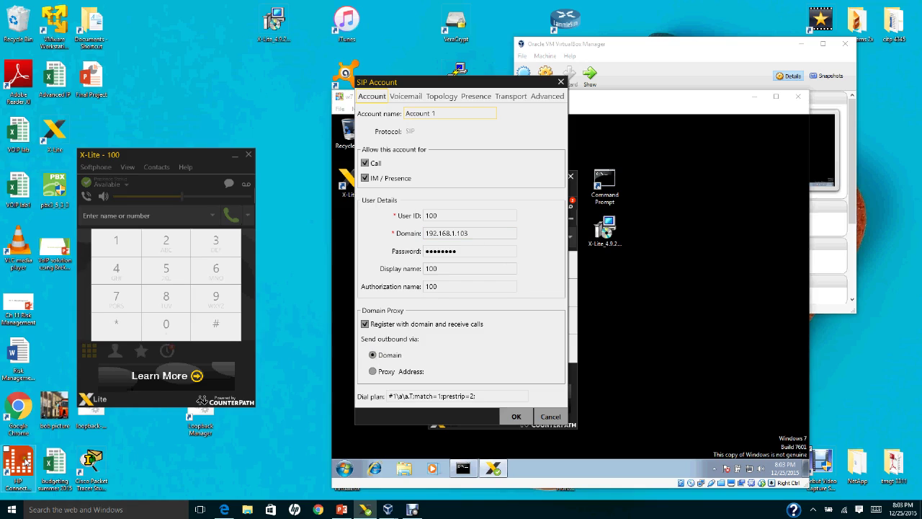
{"action": "left_click", "coordinate": [11, 509]}
Step: Run ipconfig in Command Prompt to find the Loopback adapter's IPv4 address 192.168.1.103
{"action": "right_click", "coordinate": [12, 507]}
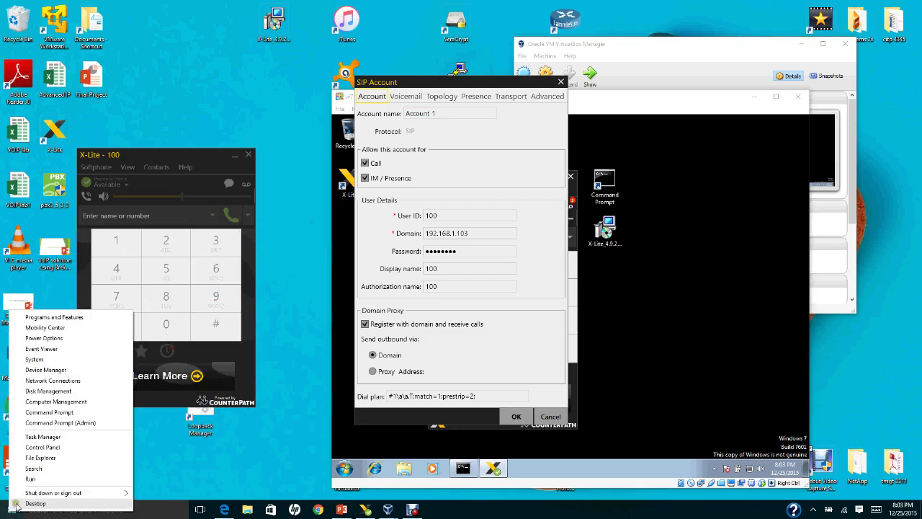
{"action": "left_click", "coordinate": [31, 478]}
{"action": "key", "text": "Return"}
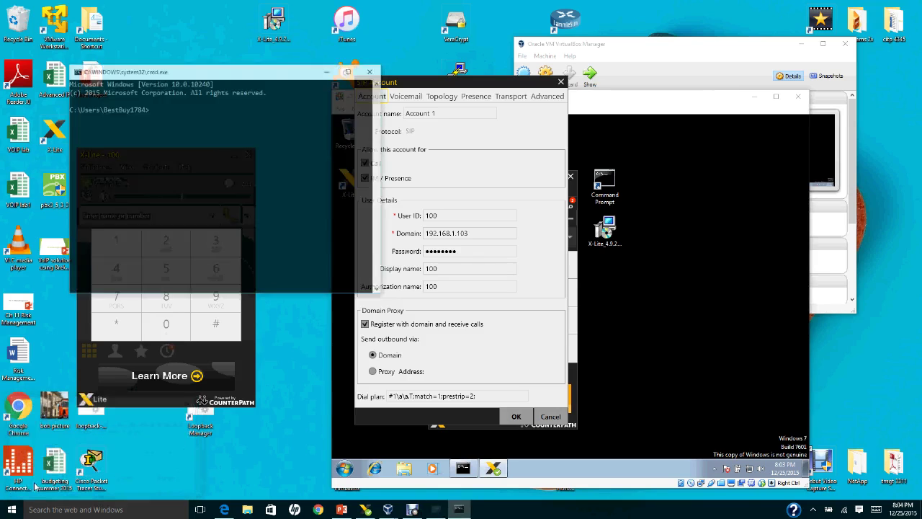
{"action": "type", "text": "ipconfi"}
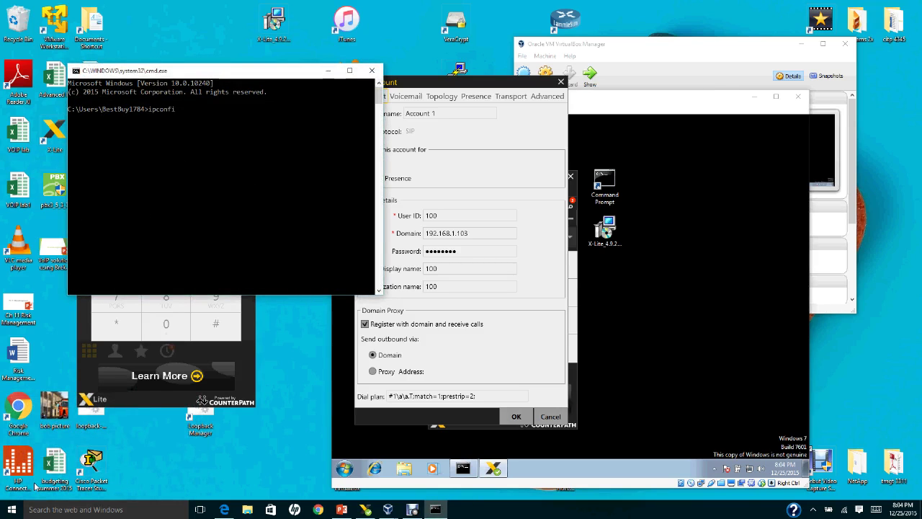
{"action": "type", "text": "g"}
{"action": "key", "text": "Return"}
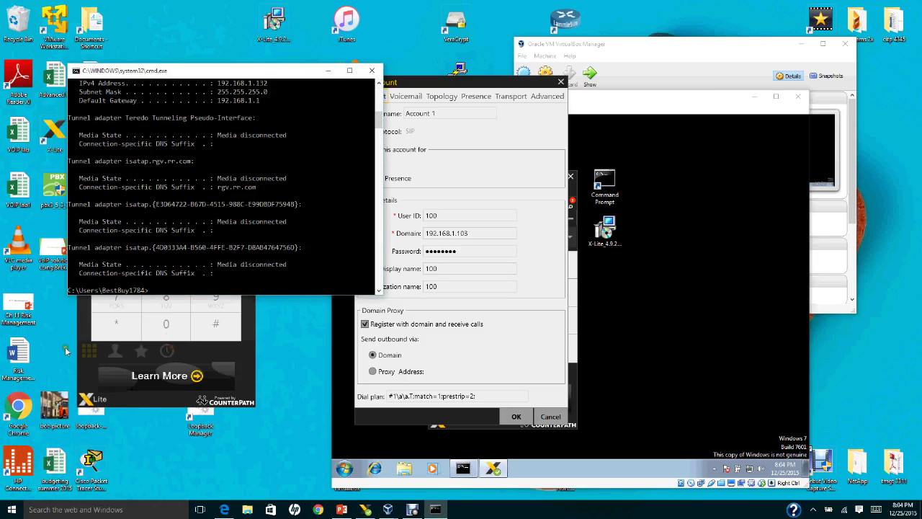
{"action": "scroll", "coordinate": [380, 115], "scroll_direction": "up", "scroll_amount": 4}
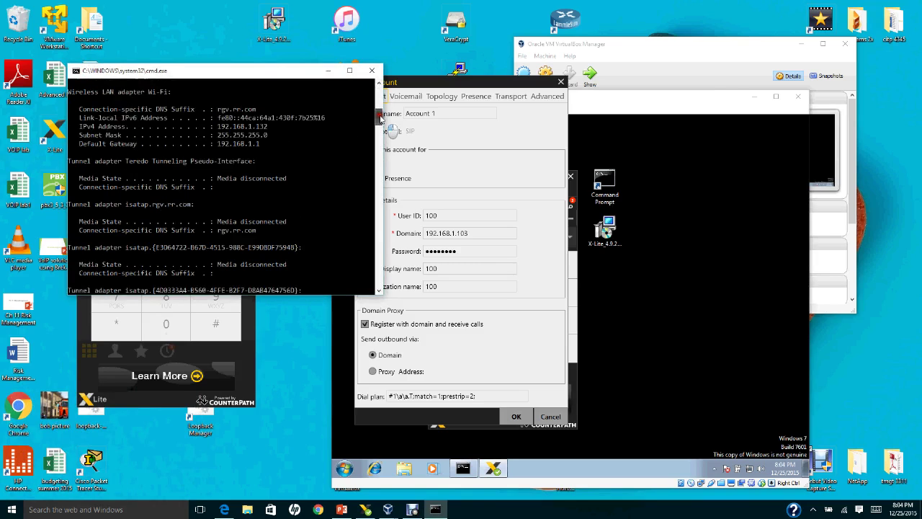
{"action": "scroll", "coordinate": [379, 113], "scroll_direction": "up", "scroll_amount": 1}
{"action": "scroll", "coordinate": [380, 113], "scroll_direction": "up", "scroll_amount": 1}
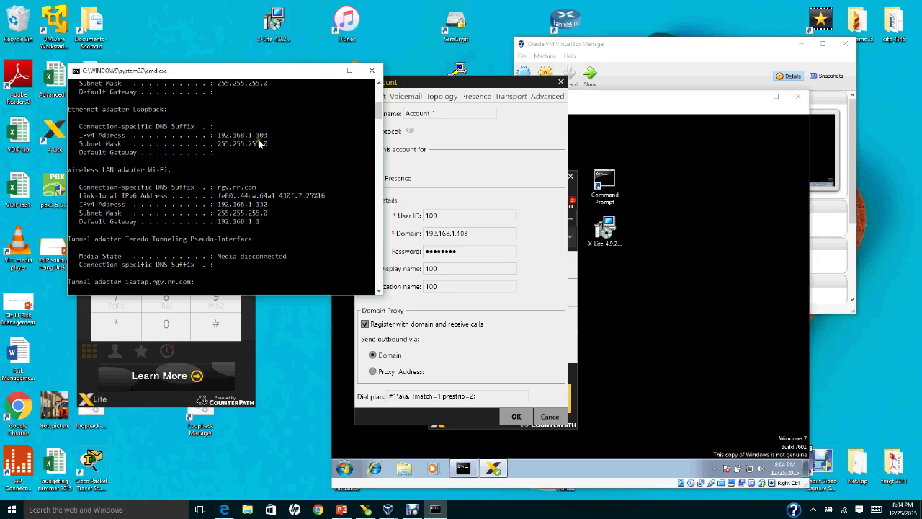
{"action": "left_click", "coordinate": [623, 302]}
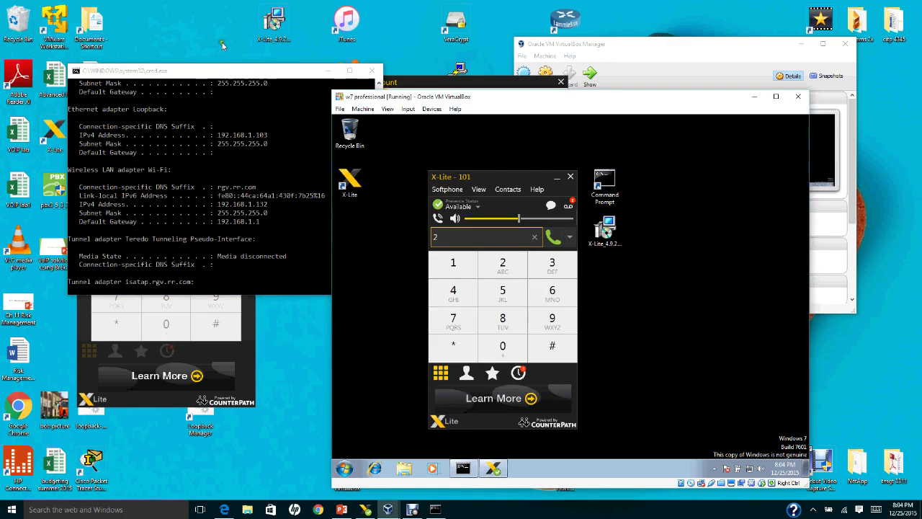
Step: Reposition the host command window and ping the VM at 192.168.1.101
{"action": "left_click", "coordinate": [218, 71]}
{"action": "left_click_drag", "start_coordinate": [218, 71], "coordinate": [212, 57]}
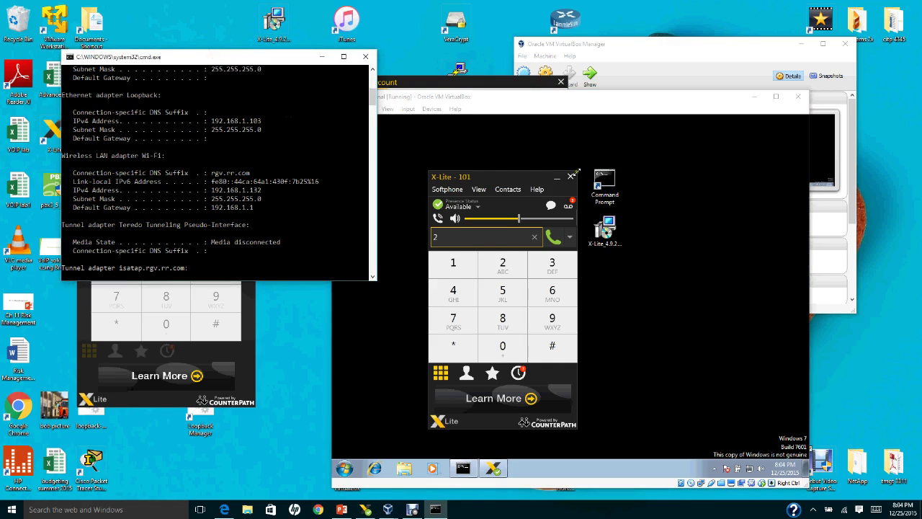
{"action": "left_click_drag", "start_coordinate": [372, 92], "coordinate": [371, 123]}
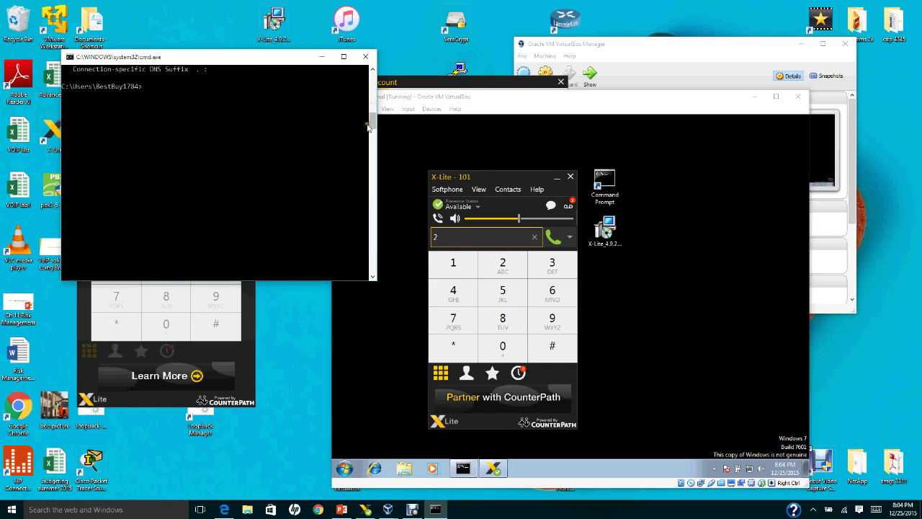
{"action": "scroll", "coordinate": [373, 119], "scroll_direction": "up", "scroll_amount": 5}
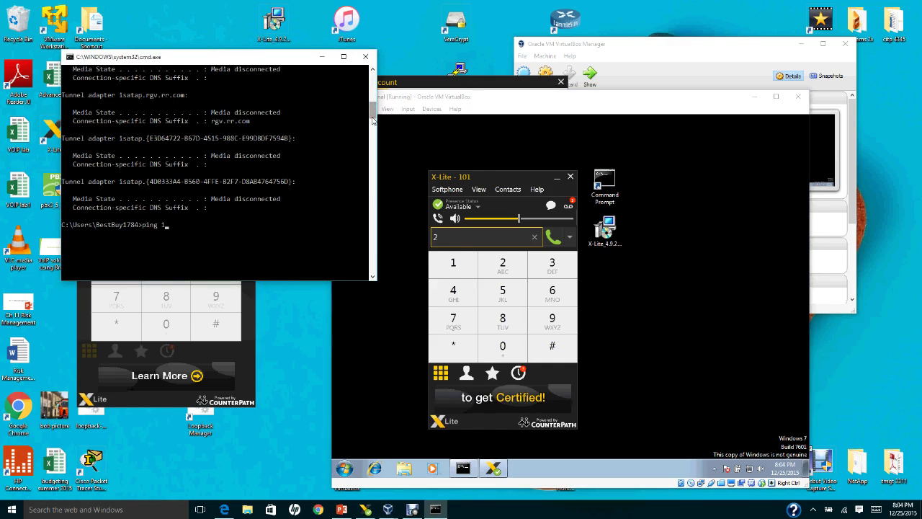
{"action": "type", "text": "92.16"}
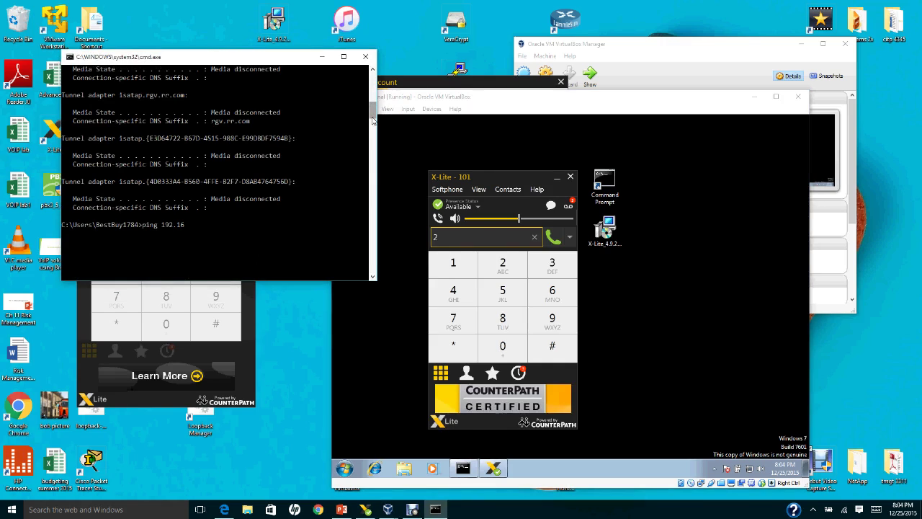
{"action": "type", "text": "8.1.101"}
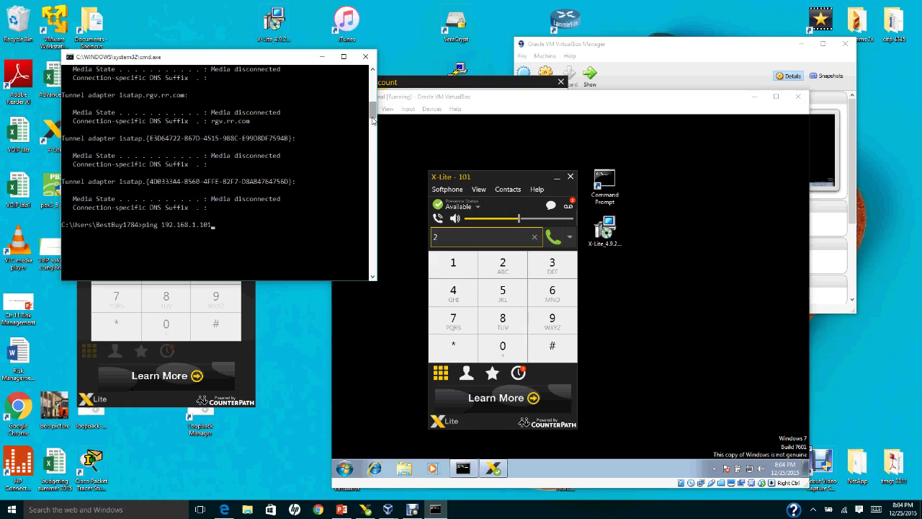
{"action": "key", "text": "Return"}
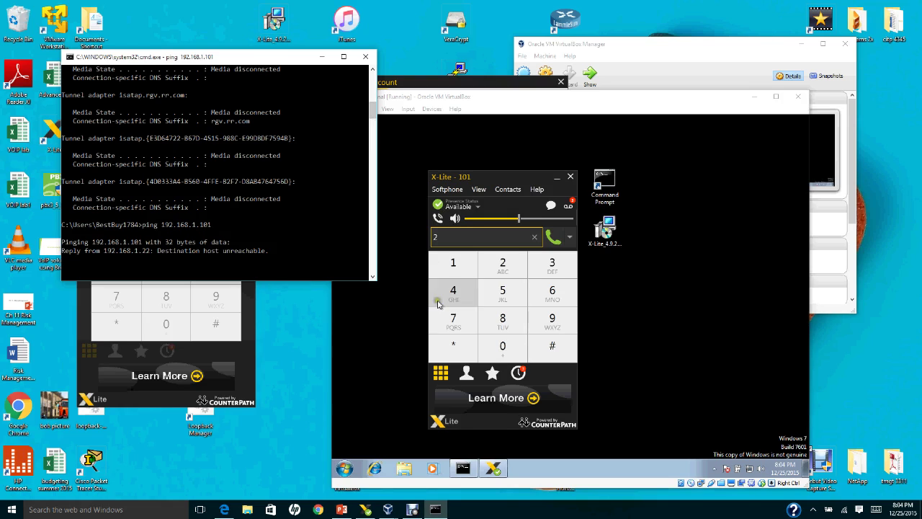
Step: From the VM's command window, ping the host at 192.168.1.103
{"action": "left_click", "coordinate": [463, 469]}
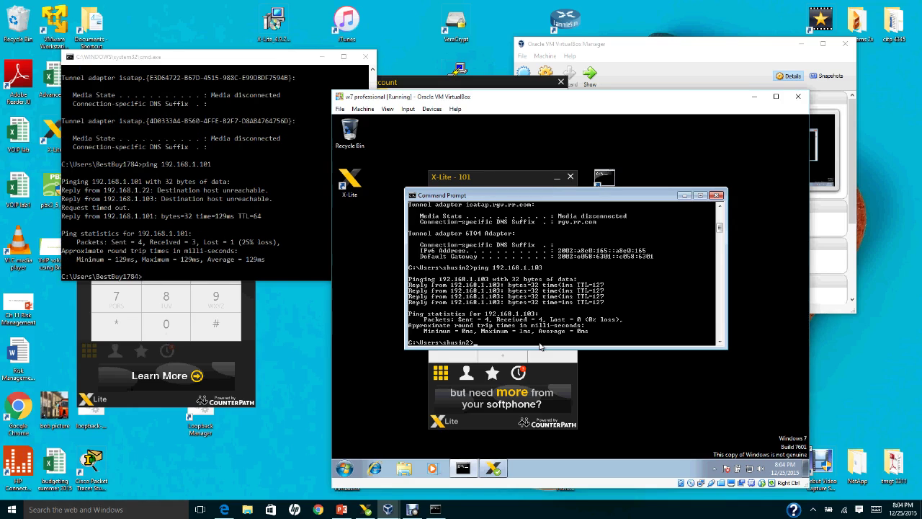
{"action": "key", "text": "Up"}
{"action": "key", "text": "Return"}
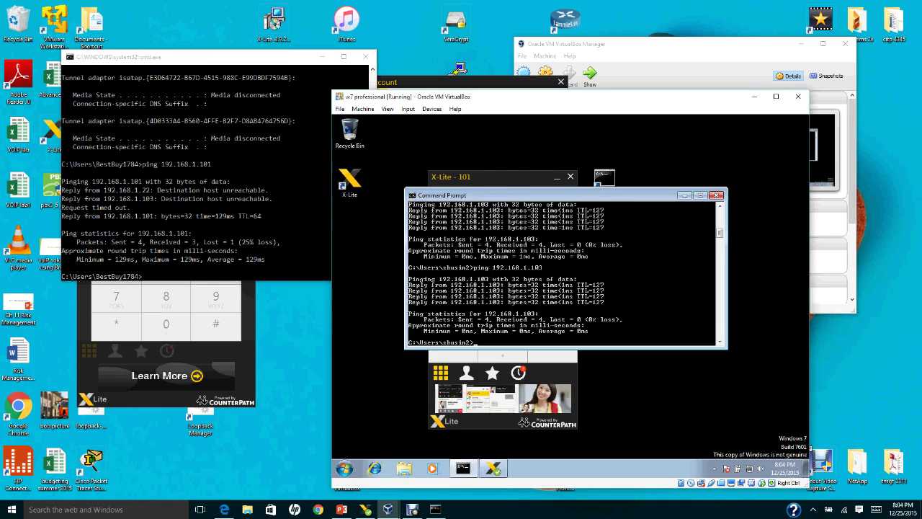
{"action": "key", "text": "Up"}
Step: Repeat the host's ping to 192.168.1.101 twice, then minimize the host command window
{"action": "left_click", "coordinate": [189, 276]}
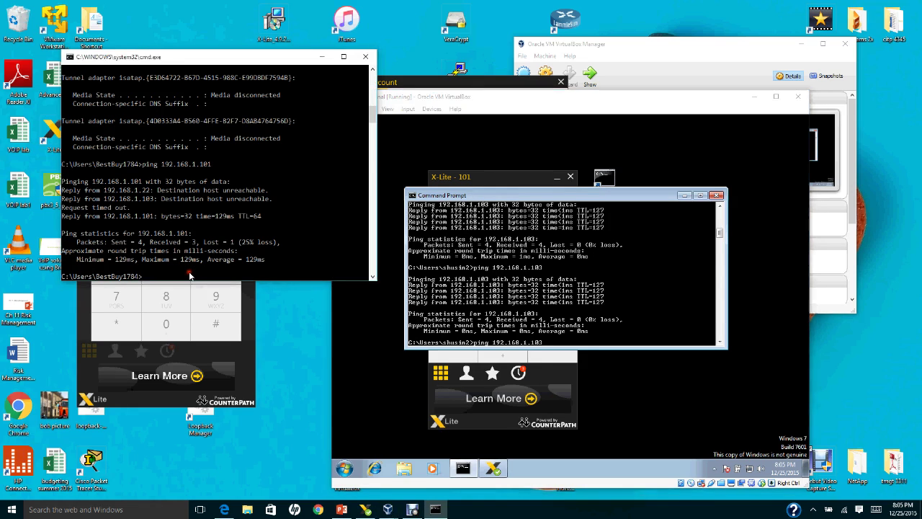
{"action": "key", "text": "Up"}
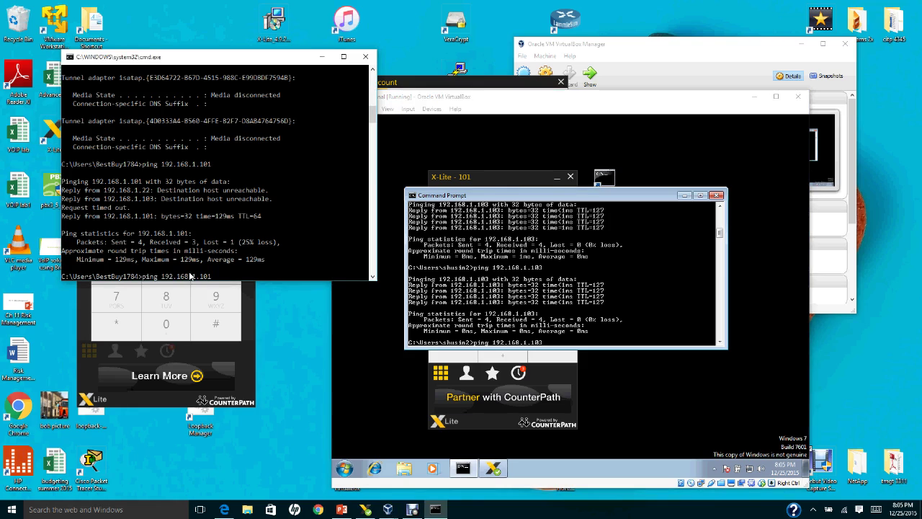
{"action": "key", "text": "Return"}
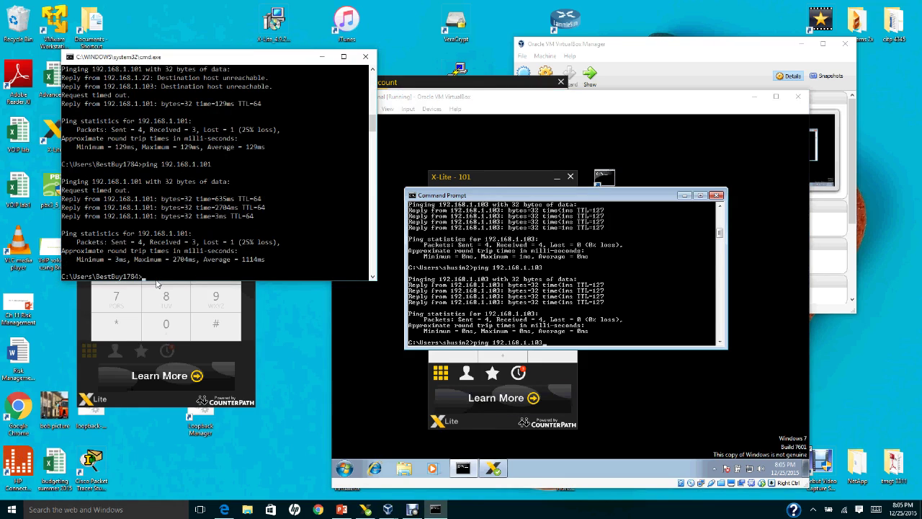
{"action": "key", "text": "Up"}
{"action": "key", "text": "Return"}
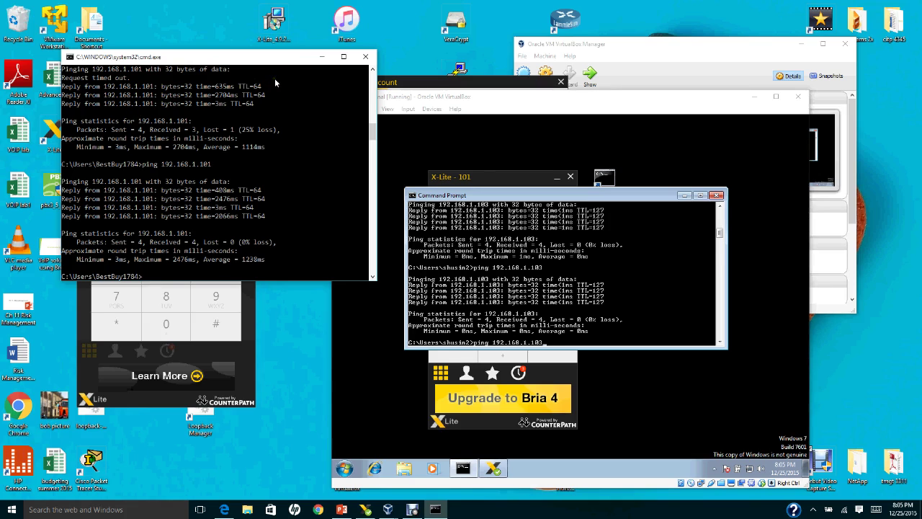
{"action": "left_click", "coordinate": [323, 56]}
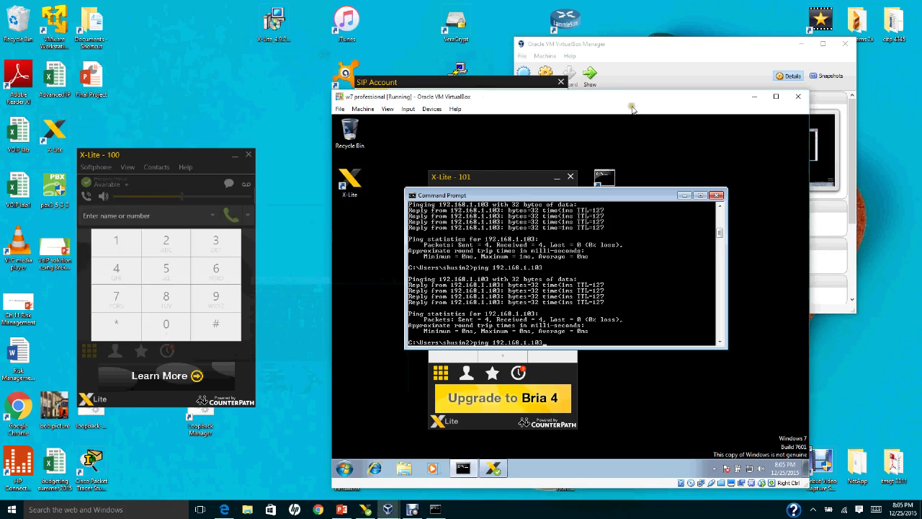
Step: Minimize the VM's command window and confirm extension 100's account (user 100, domain 192.168.1.103)
{"action": "left_click", "coordinate": [684, 196]}
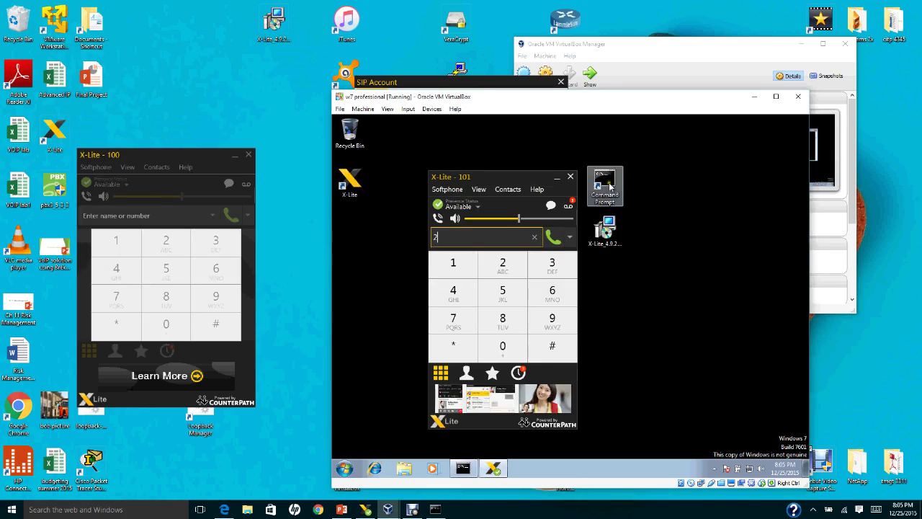
{"action": "left_click", "coordinate": [131, 163]}
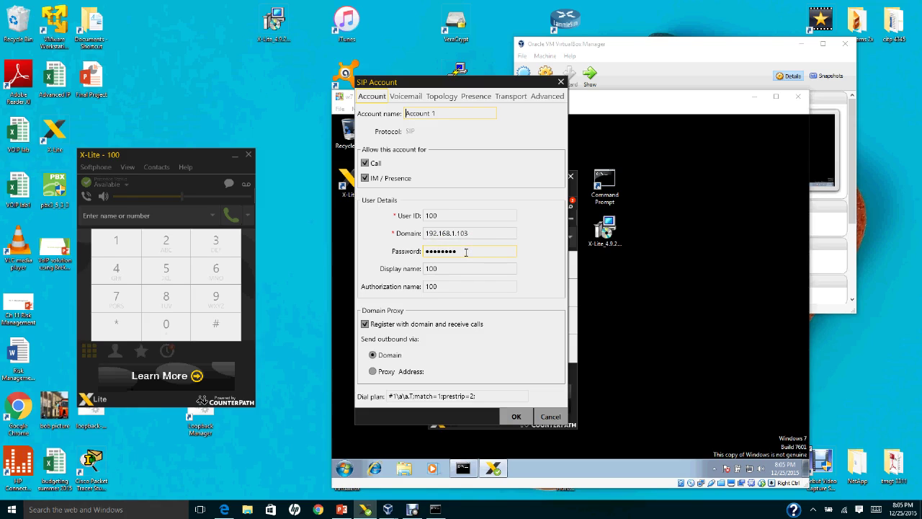
{"action": "left_click", "coordinate": [515, 417]}
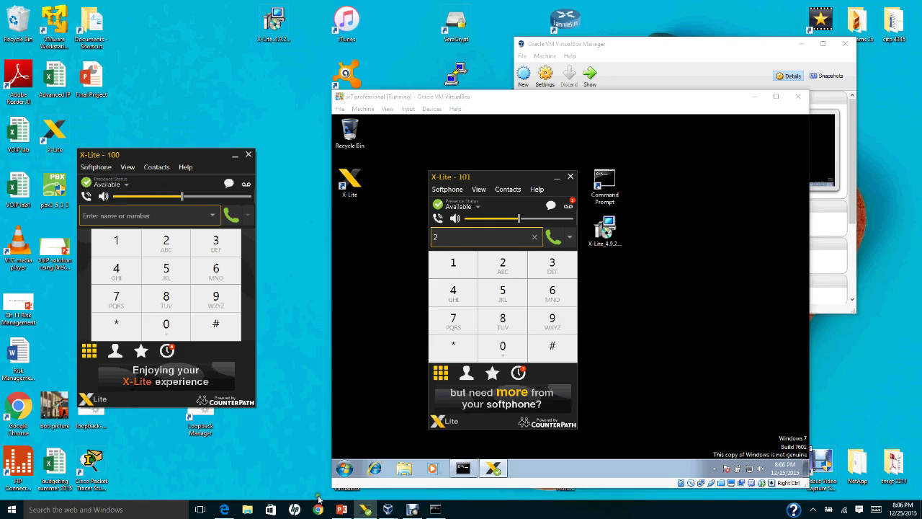
{"action": "left_click", "coordinate": [227, 510]}
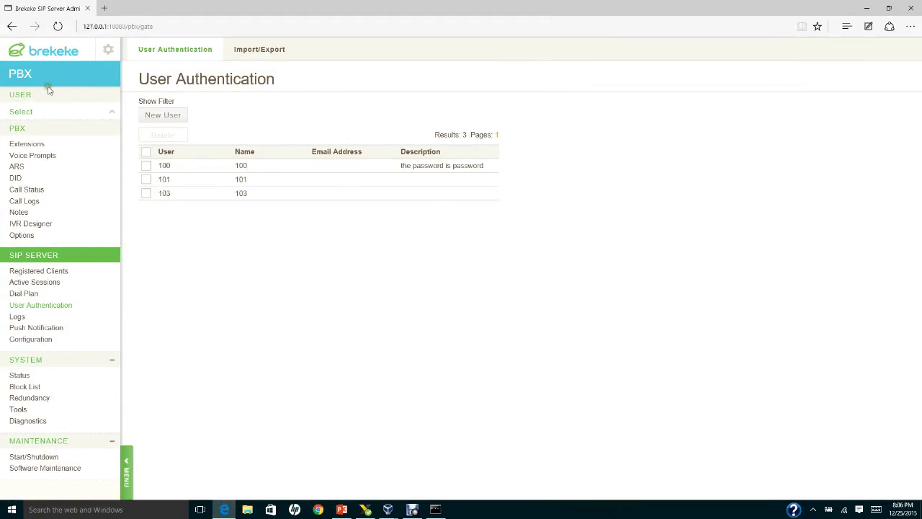
Step: Check that SIP Server Registered Clients lists extensions 100 and 101, then minimize the browser
{"action": "left_click", "coordinate": [59, 311]}
{"action": "left_click", "coordinate": [60, 308]}
{"action": "left_click", "coordinate": [72, 272]}
{"action": "left_click", "coordinate": [63, 271]}
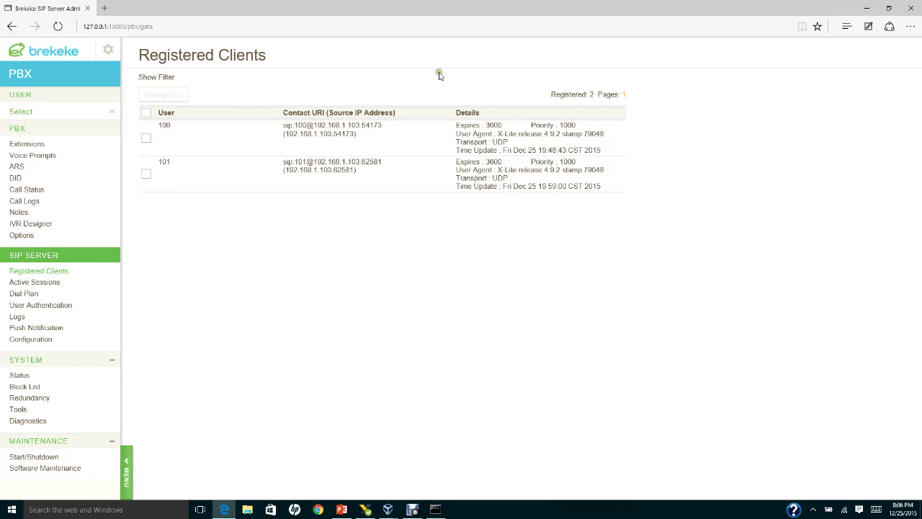
{"action": "left_click", "coordinate": [869, 10]}
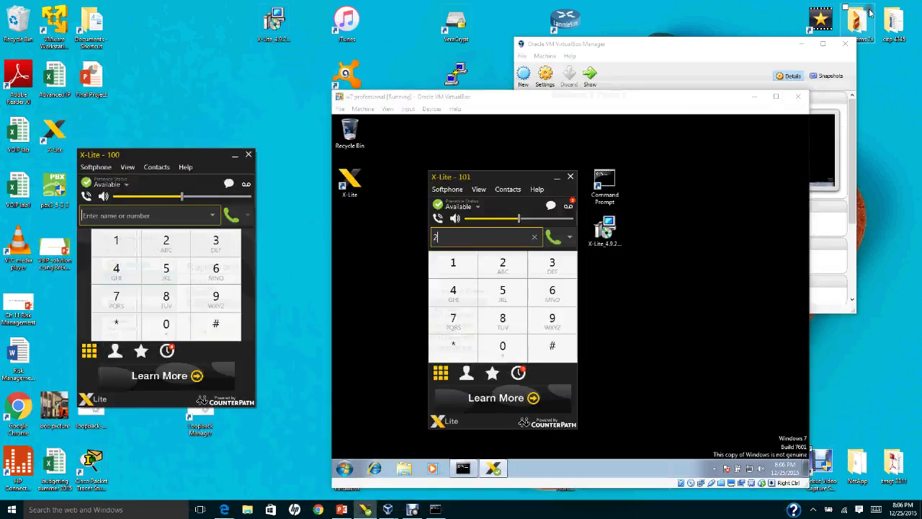
Step: Clear the 101 dial field and confirm extension 101's account (user 101, domain 192.168.1.103)
{"action": "left_click", "coordinate": [520, 165]}
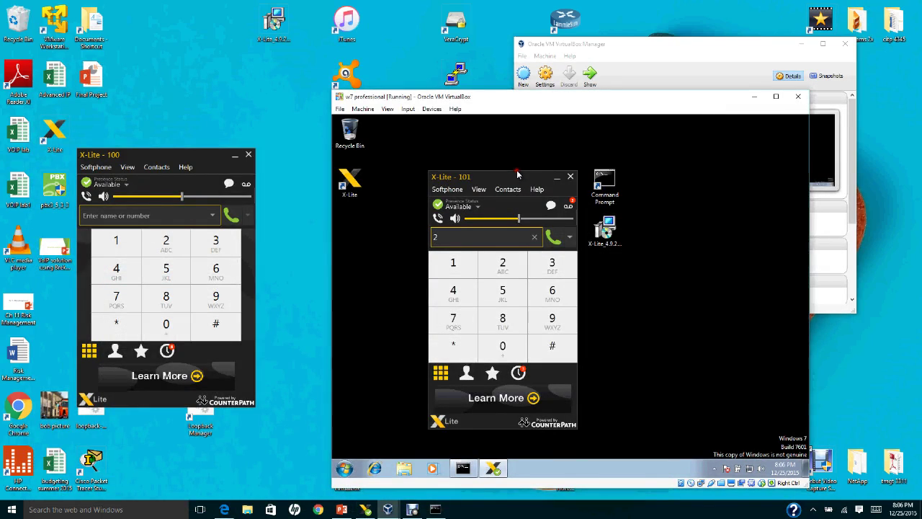
{"action": "key", "text": "BackSpace"}
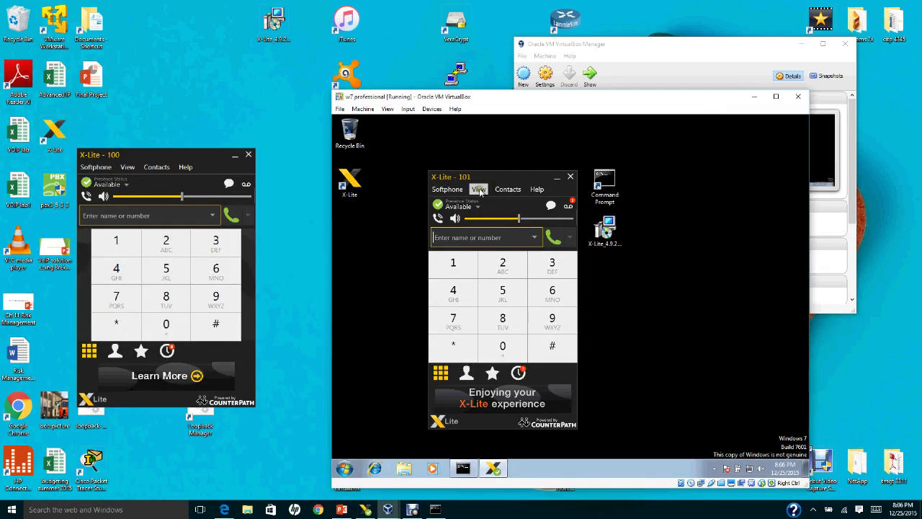
{"action": "left_click", "coordinate": [457, 191]}
{"action": "left_click", "coordinate": [457, 206]}
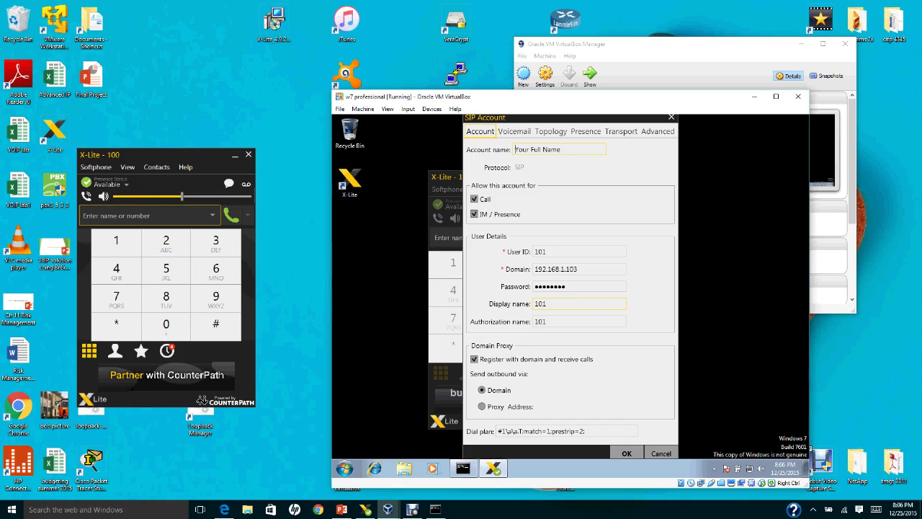
{"action": "left_click", "coordinate": [626, 454]}
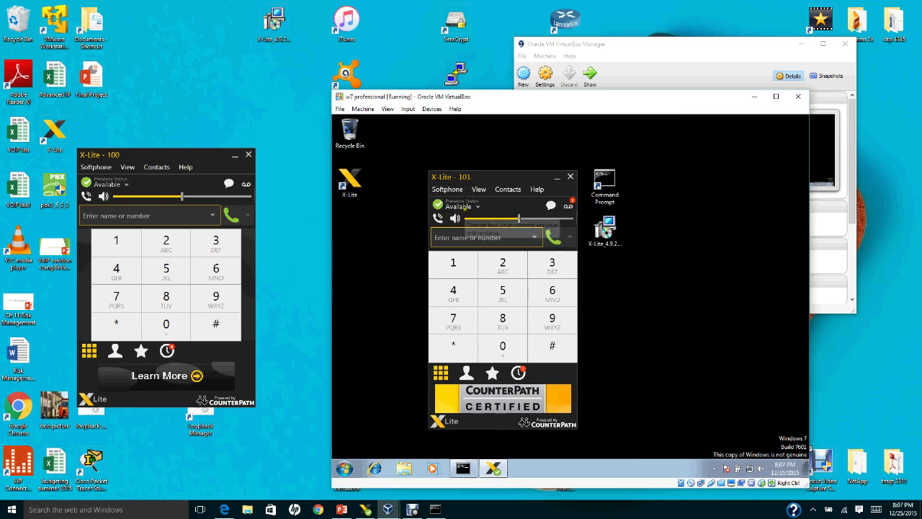
{"action": "left_click", "coordinate": [224, 509]}
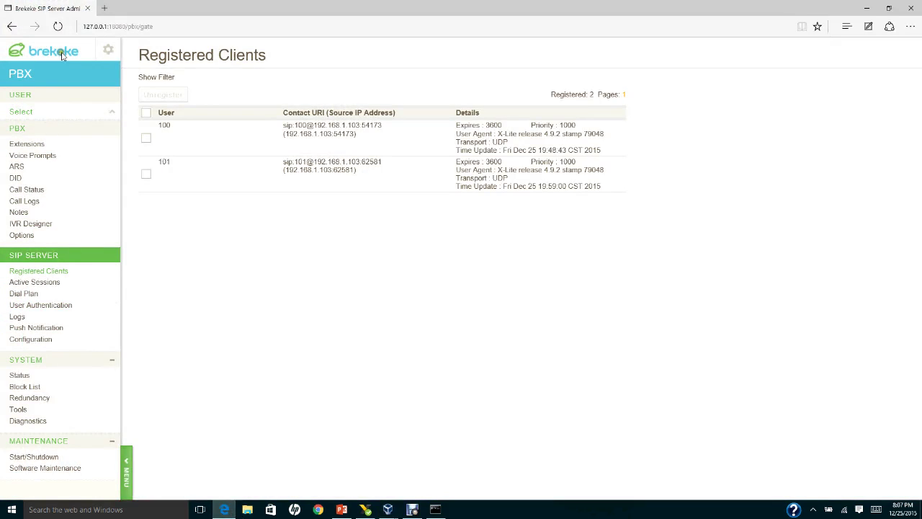
Step: Minimize the Brekeke PBX Admintool so X-Lite 100 and 101 show as Available
{"action": "left_click", "coordinate": [41, 273]}
{"action": "left_click", "coordinate": [175, 165]}
{"action": "left_click", "coordinate": [174, 129]}
{"action": "left_click", "coordinate": [867, 8]}
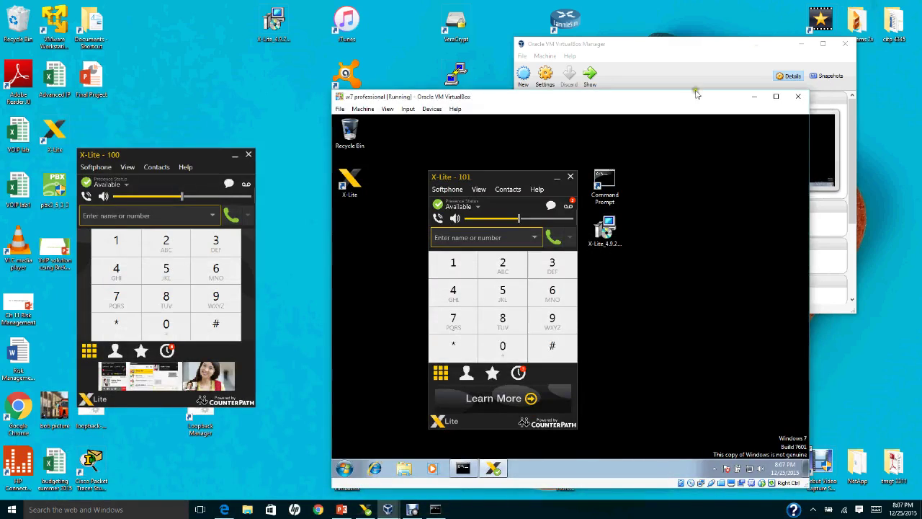
Step: From X-Lite extension 100, dial 101, place the call, then hang up
{"action": "left_click", "coordinate": [120, 247]}
{"action": "left_click", "coordinate": [160, 325]}
{"action": "left_click", "coordinate": [118, 243]}
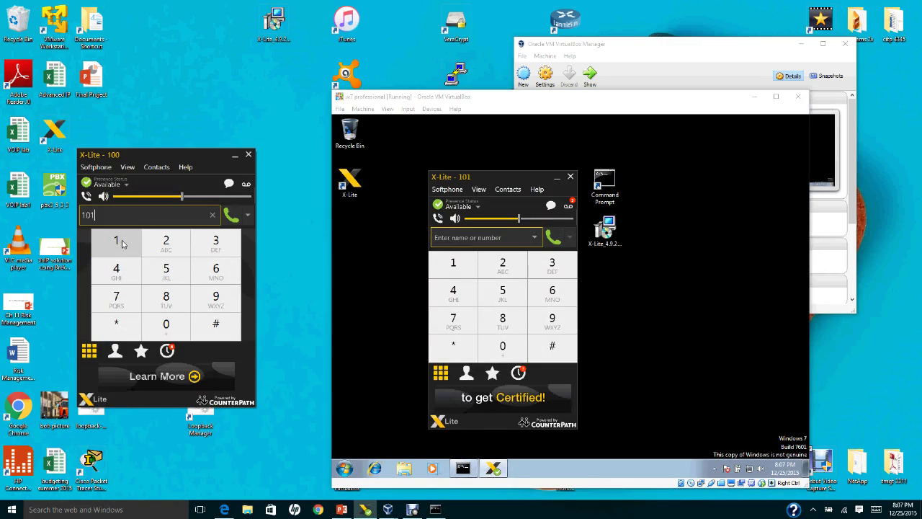
{"action": "left_click", "coordinate": [232, 218]}
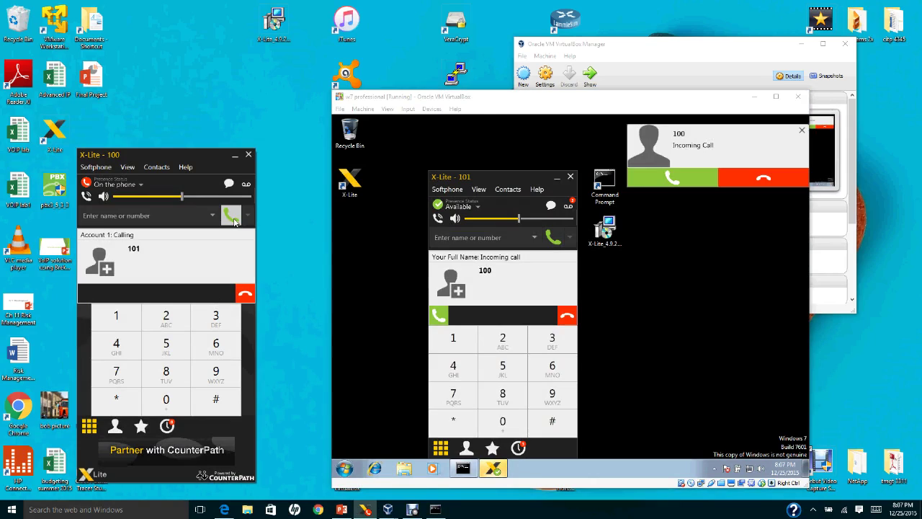
{"action": "left_click", "coordinate": [246, 296]}
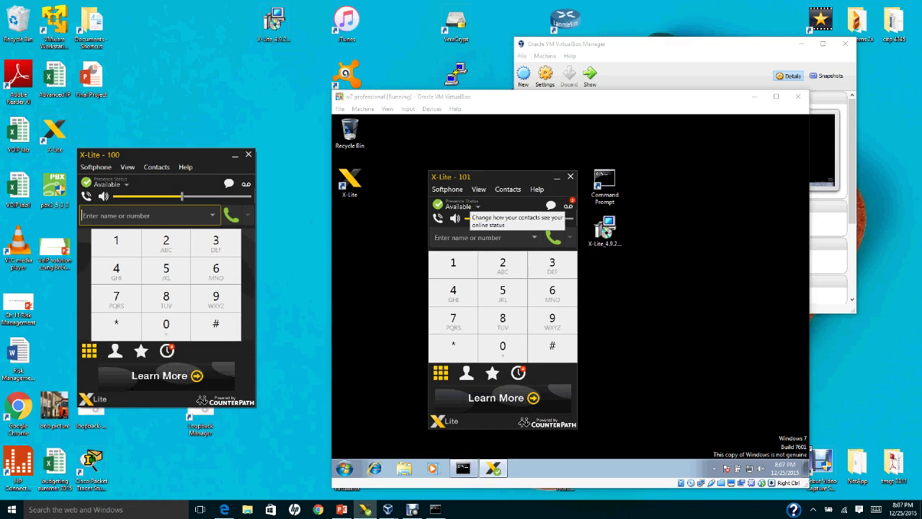
Step: From X-Lite extension 101, dial 100, place the call, then hang up
{"action": "left_click", "coordinate": [439, 264]}
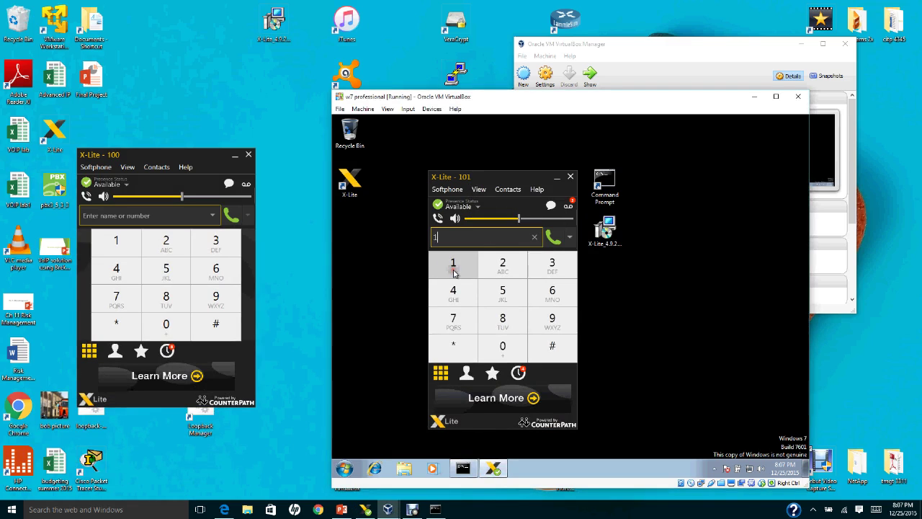
{"action": "left_click", "coordinate": [492, 345]}
{"action": "left_click", "coordinate": [493, 345]}
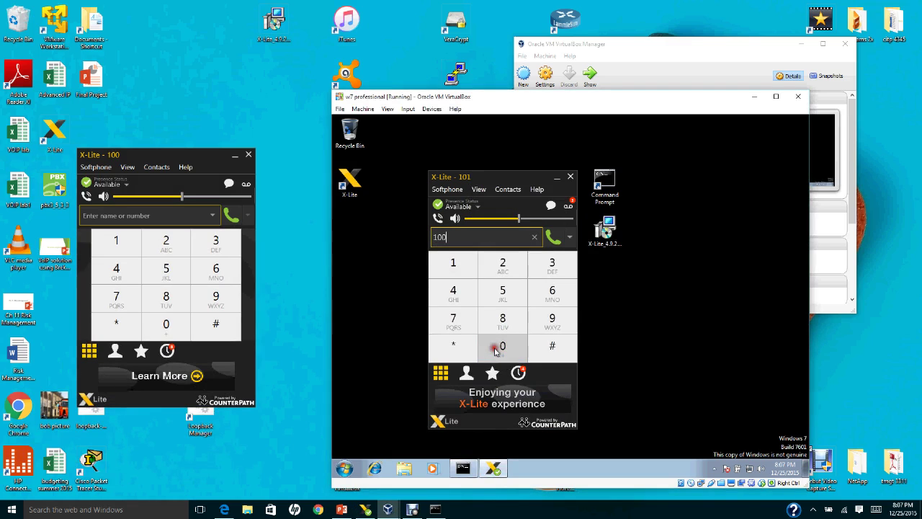
{"action": "left_click", "coordinate": [552, 239]}
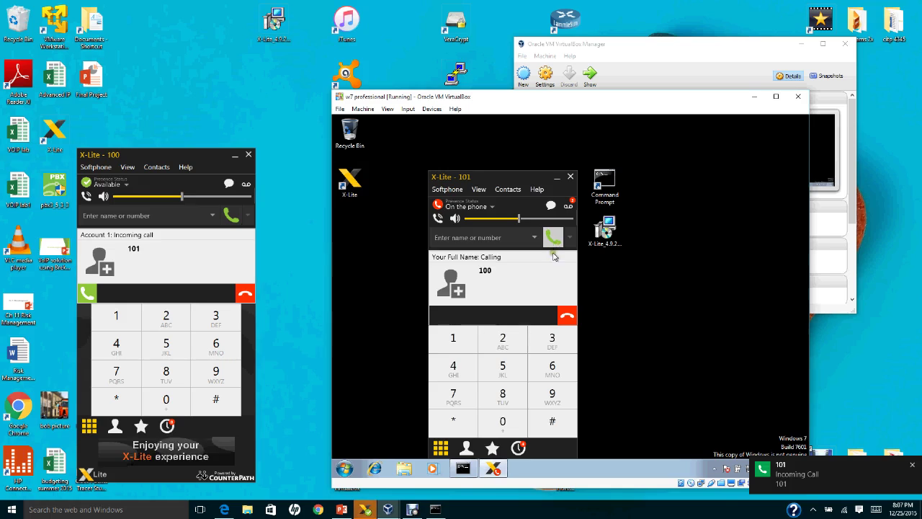
{"action": "left_click", "coordinate": [566, 316]}
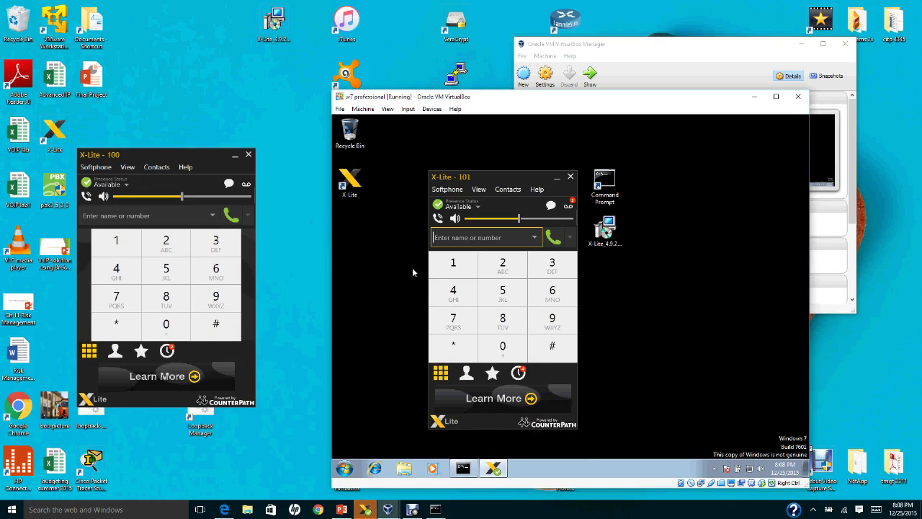
{"action": "left_click", "coordinate": [342, 509]}
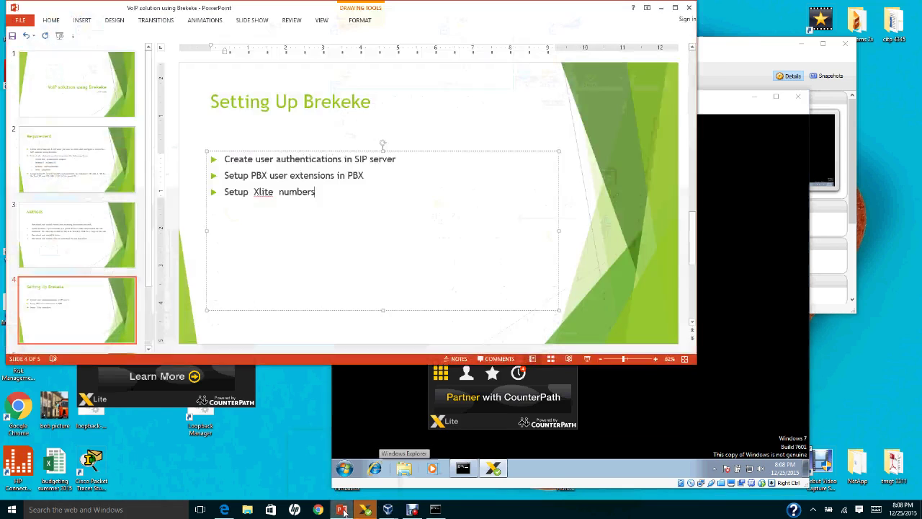
{"action": "left_click", "coordinate": [73, 321]}
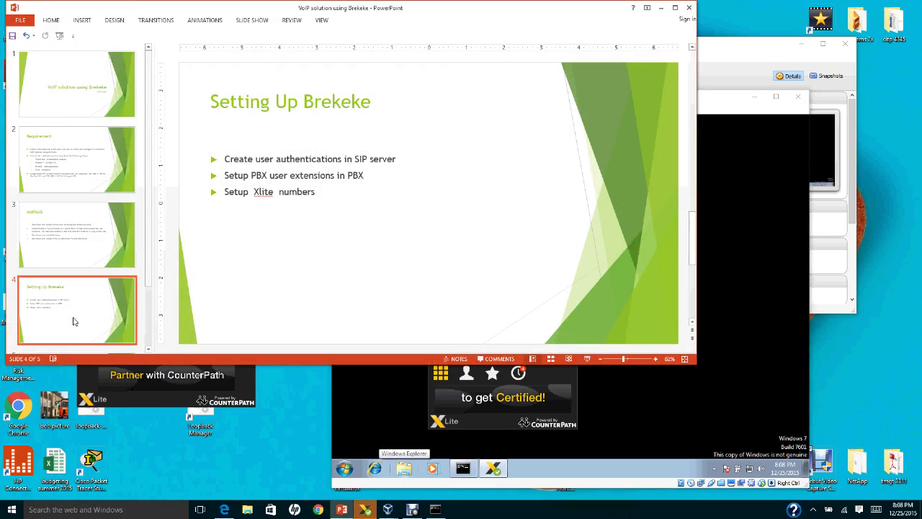
{"action": "left_click", "coordinate": [79, 250]}
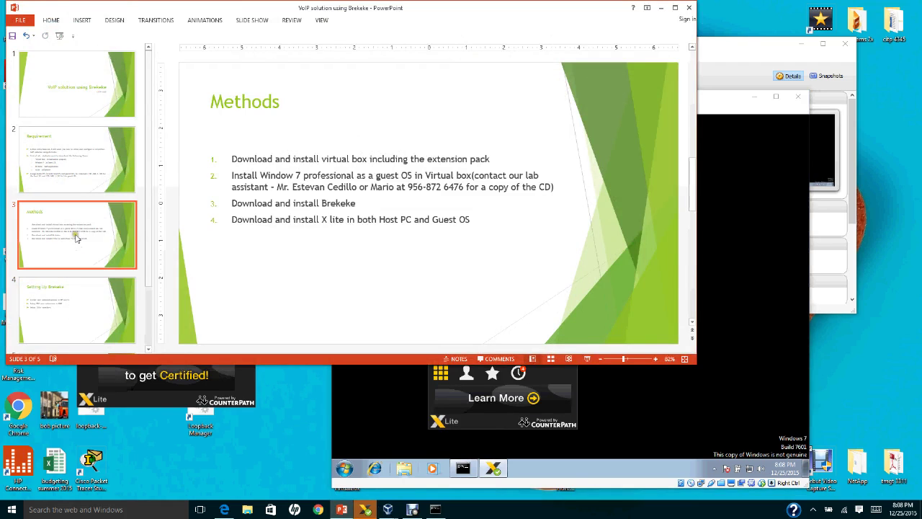
{"action": "left_click_drag", "start_coordinate": [152, 262], "coordinate": [152, 317]}
{"action": "left_click", "coordinate": [108, 316]}
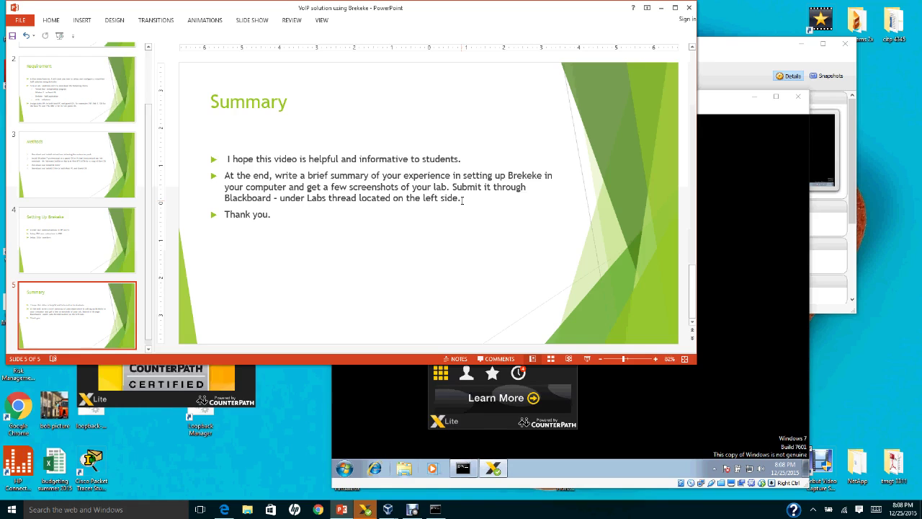
{"action": "left_click", "coordinate": [662, 8]}
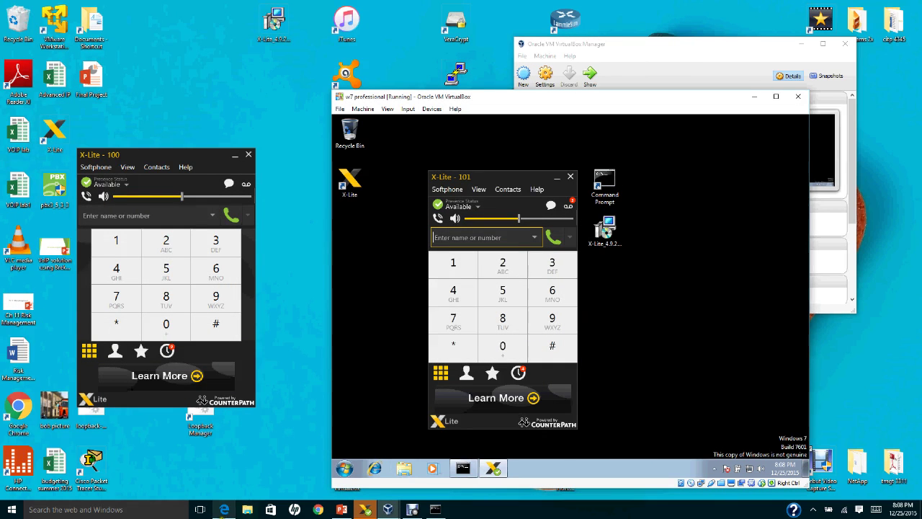
Step: Load the brekeke.com website in a new Edge tab
{"action": "left_click", "coordinate": [223, 509]}
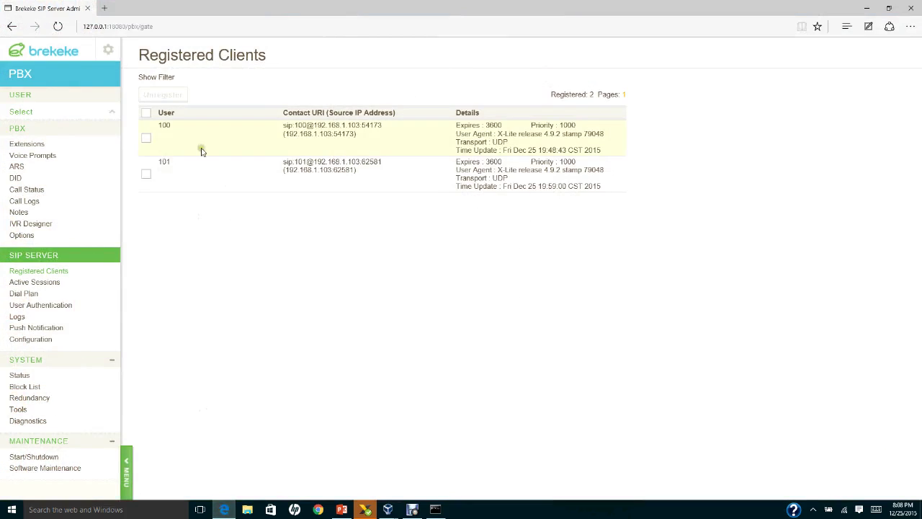
{"action": "left_click", "coordinate": [104, 7]}
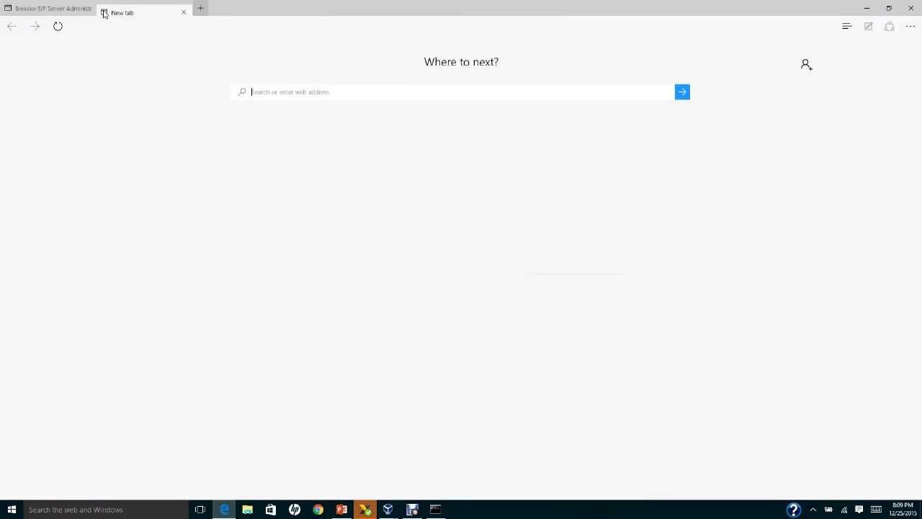
{"action": "left_click", "coordinate": [214, 32]}
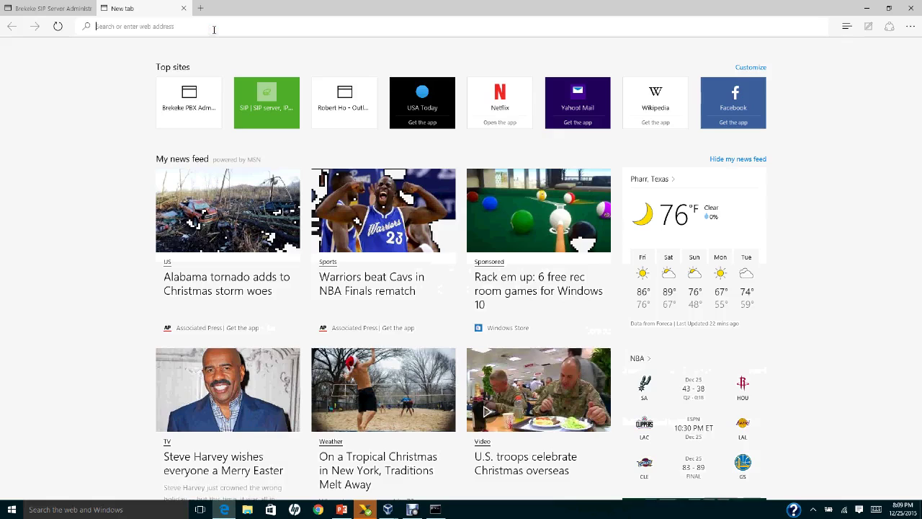
{"action": "type", "text": "brekeke.com"}
{"action": "key", "text": "Return"}
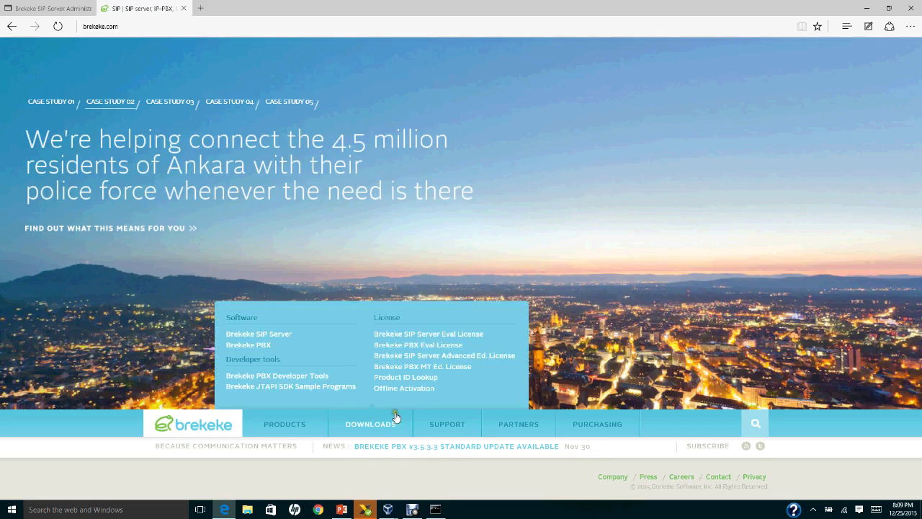
Step: Go to the Brekeke Support page and open the Brekeke PBX Quickstart Guide
{"action": "left_click", "coordinate": [443, 426]}
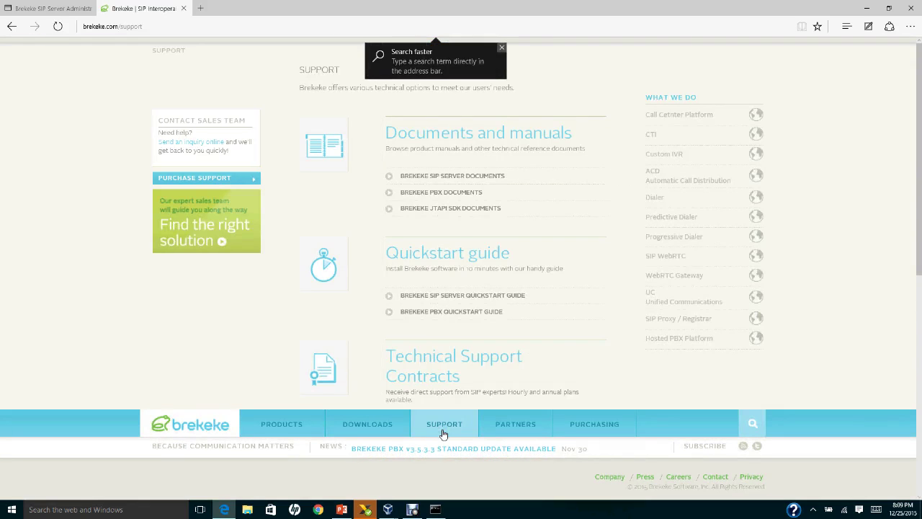
{"action": "left_click", "coordinate": [580, 281]}
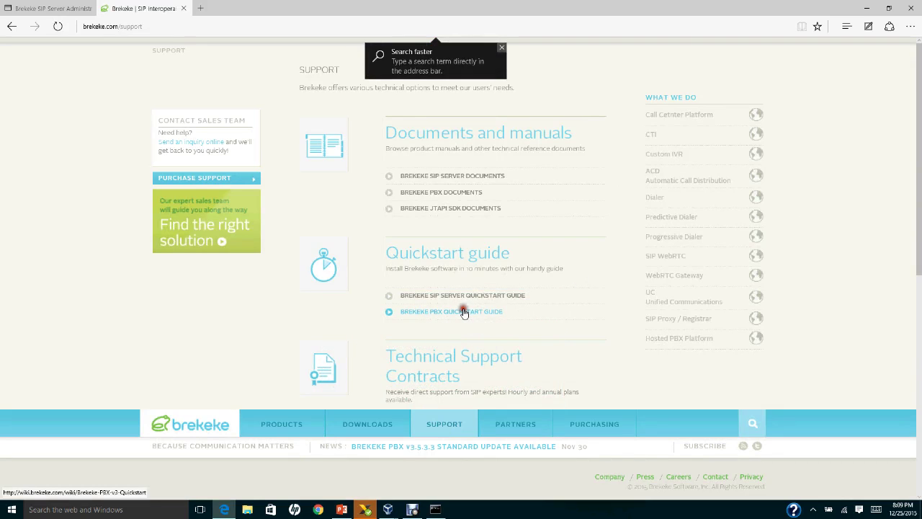
{"action": "left_click", "coordinate": [464, 312]}
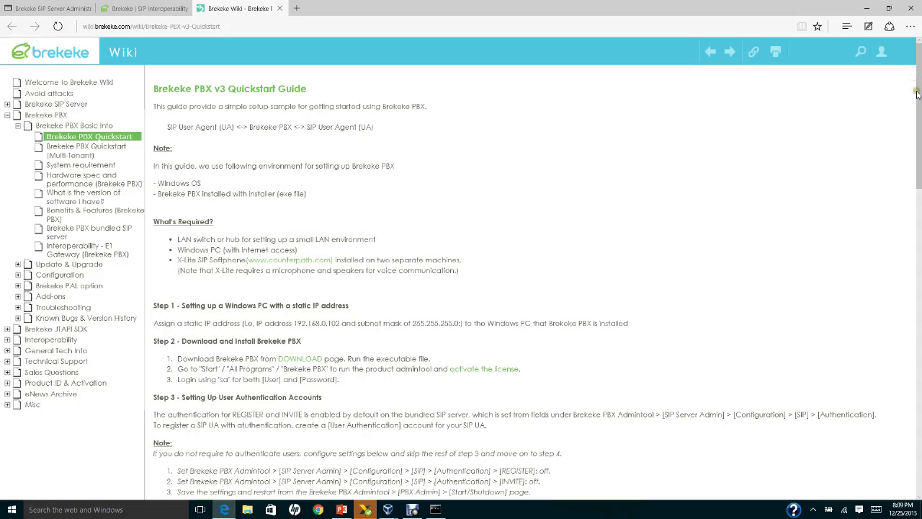
{"action": "mouse_move", "coordinate": [917, 94]}
{"action": "left_mouse_down"}
{"action": "mouse_move", "coordinate": [920, 303]}
{"action": "mouse_move", "coordinate": [919, 84]}
{"action": "left_mouse_up"}
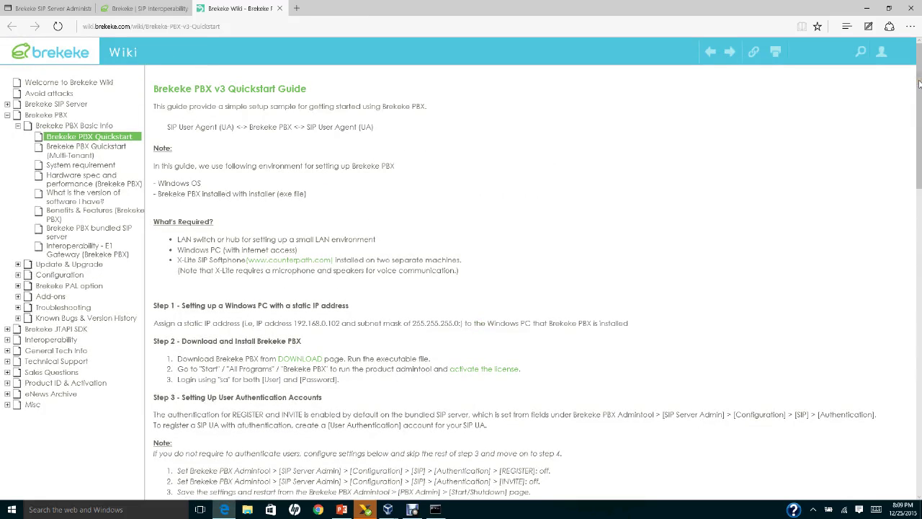